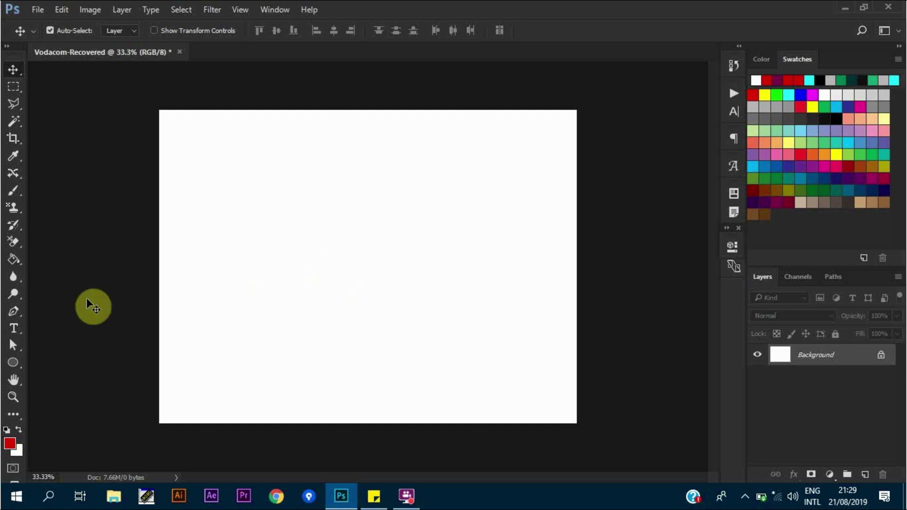
Draw a circle about 964 px across, fill it with red e60000, and centre it on the canvas.
click(18, 362)
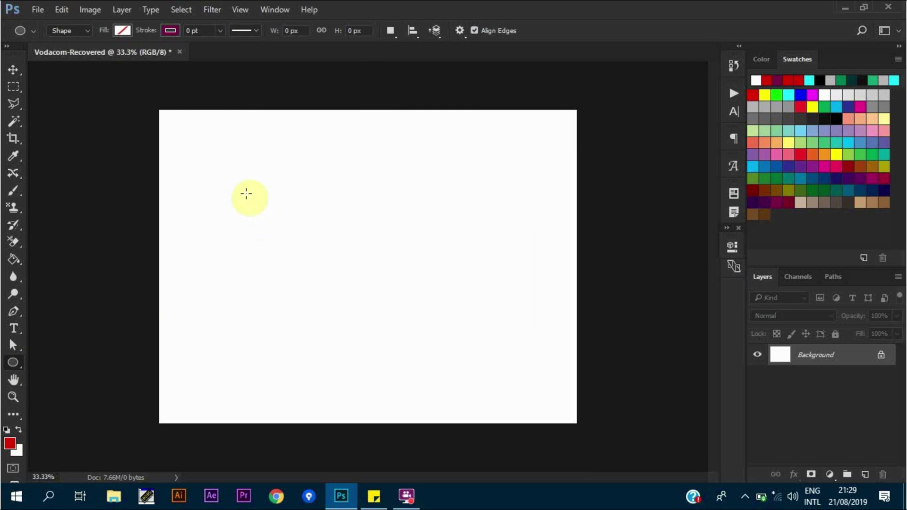
drag(246, 193, 405, 300)
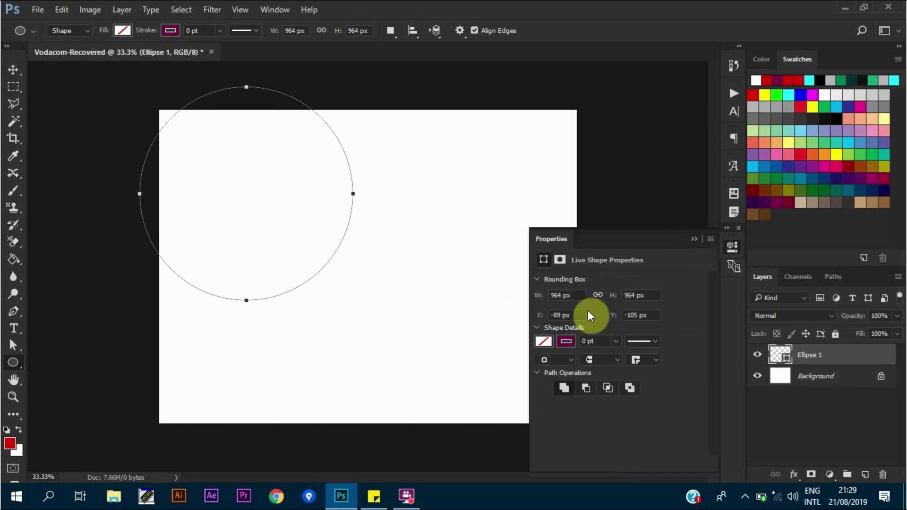
click(548, 340)
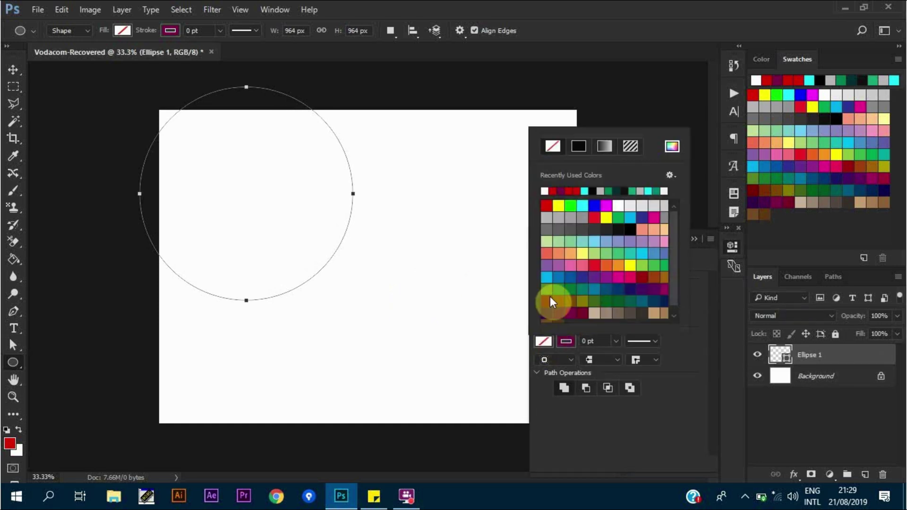
click(673, 150)
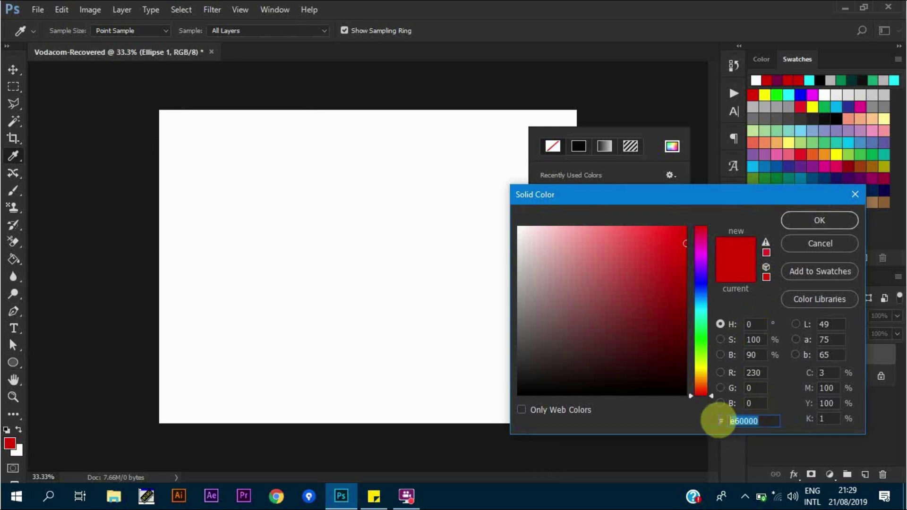
click(744, 421)
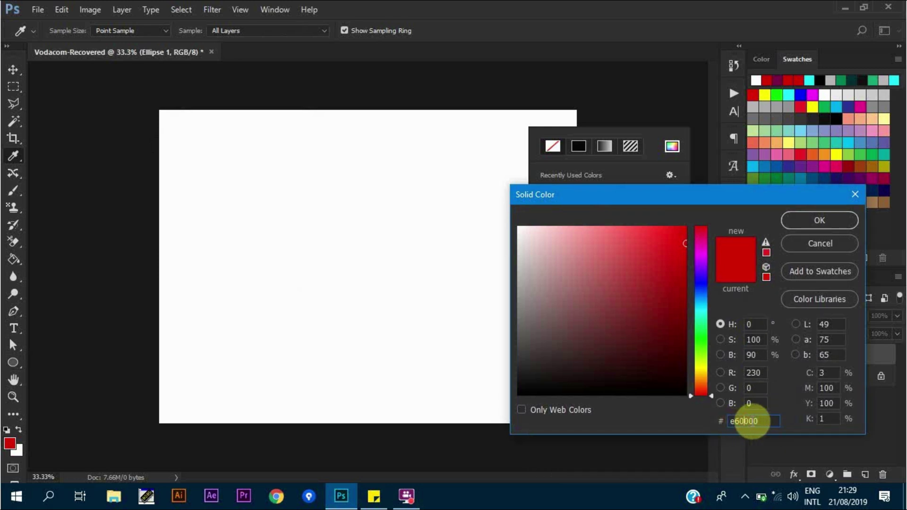
click(792, 217)
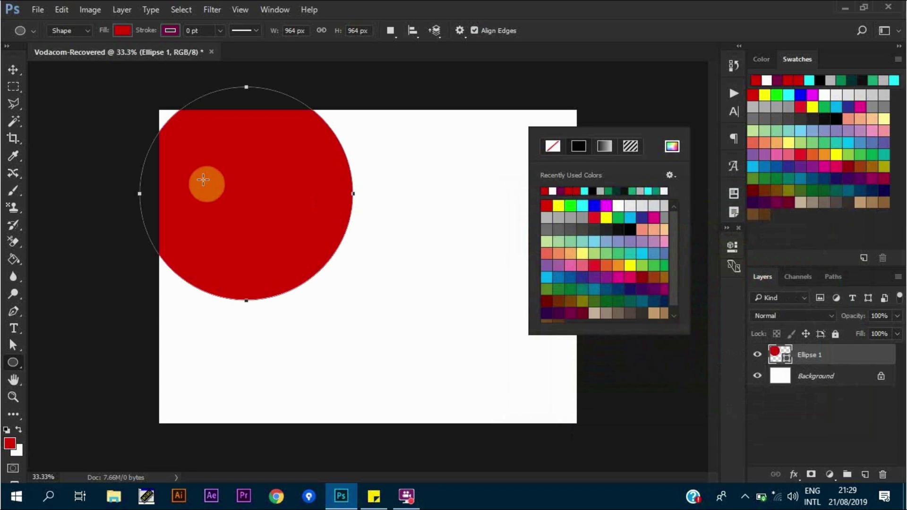
key(v)
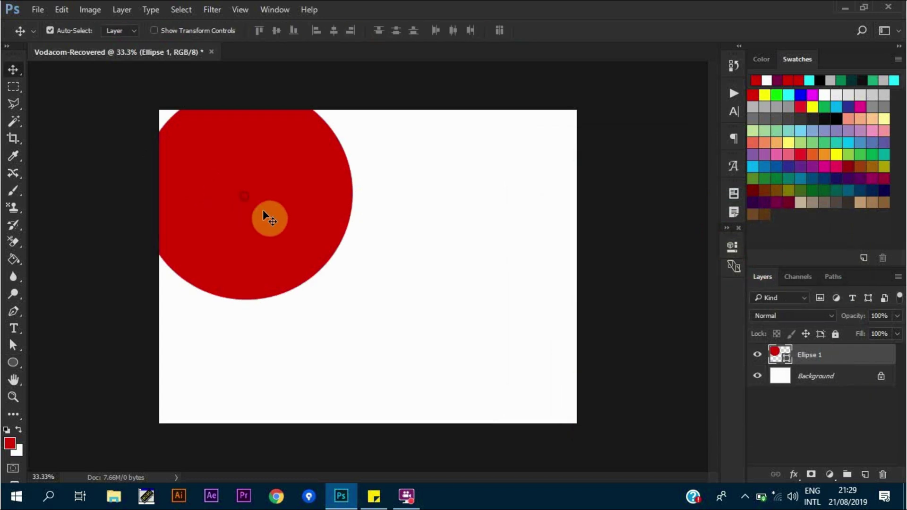
drag(271, 218, 369, 275)
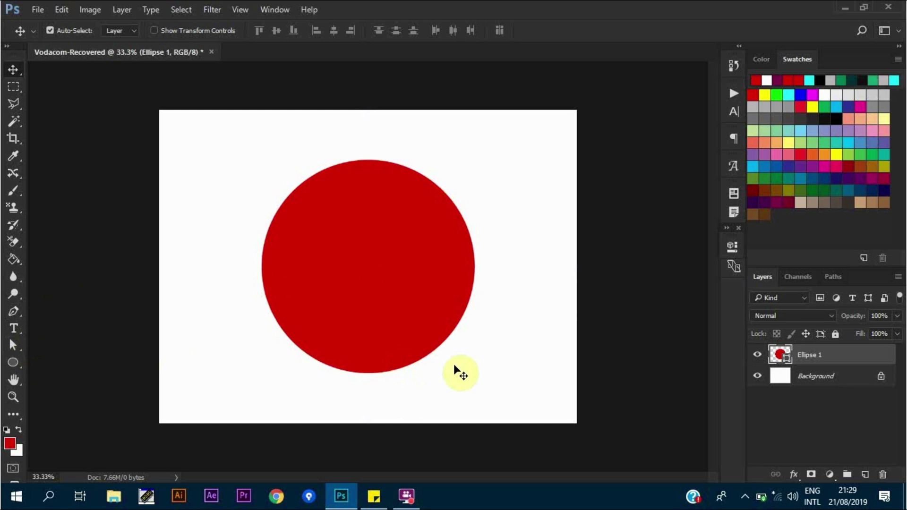
On a new layer, draw a white-filled circle about 552 px across and centre it inside the red circle.
click(866, 475)
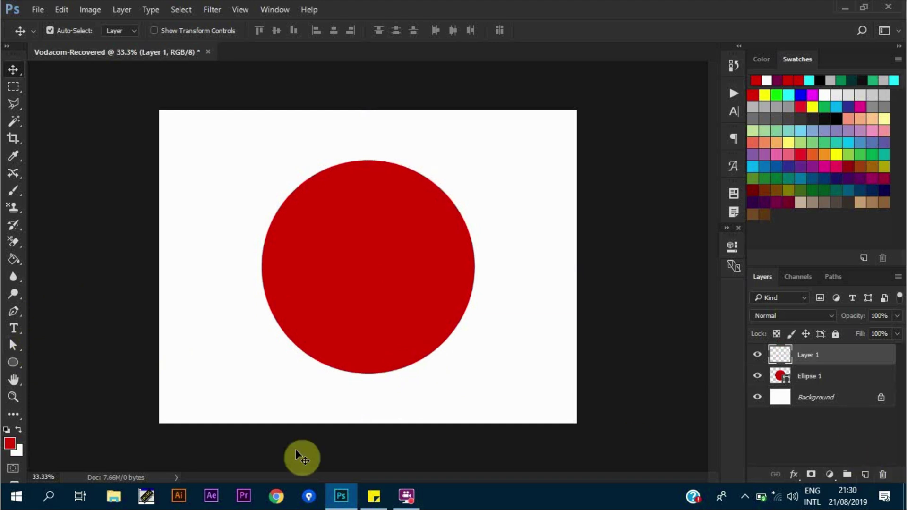
click(13, 364)
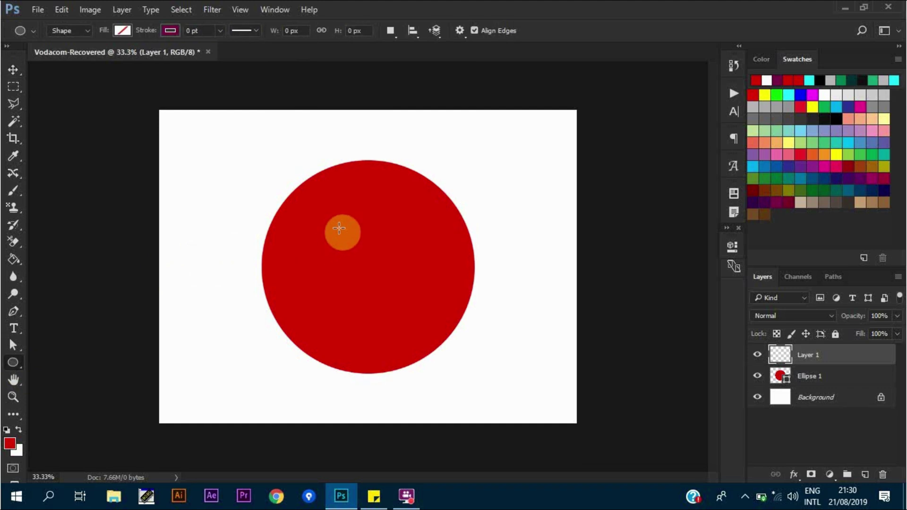
drag(339, 228, 407, 289)
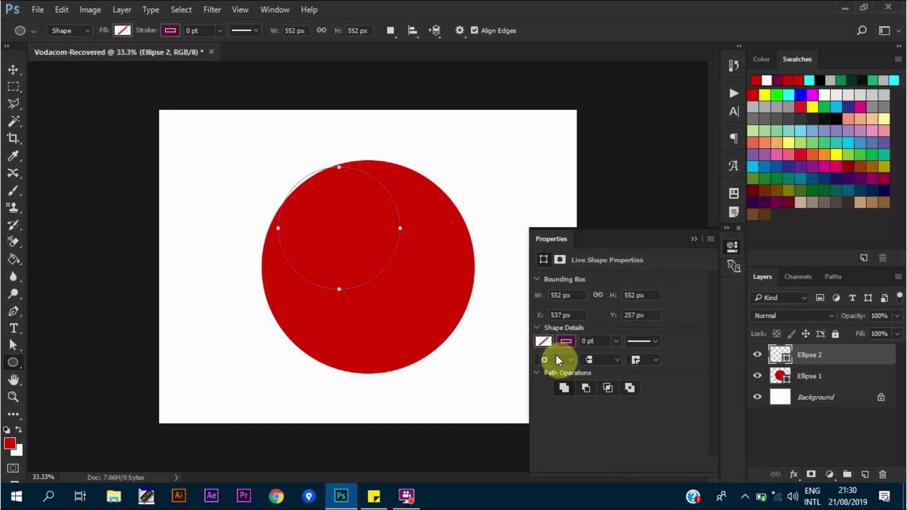
click(544, 341)
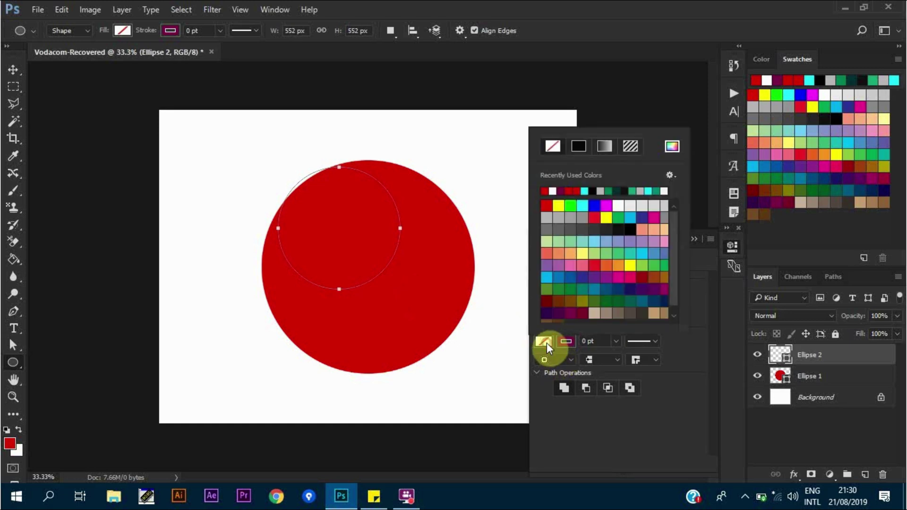
click(552, 190)
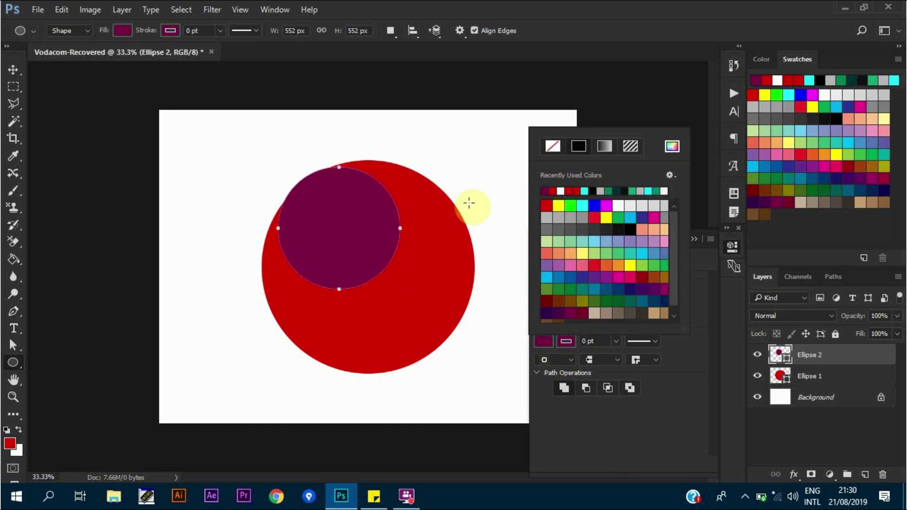
click(561, 191)
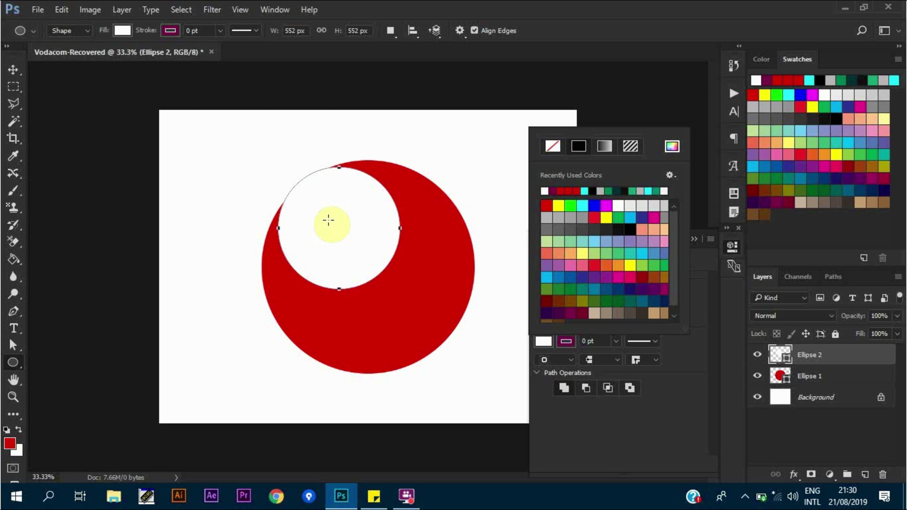
key(v)
drag(331, 223, 358, 261)
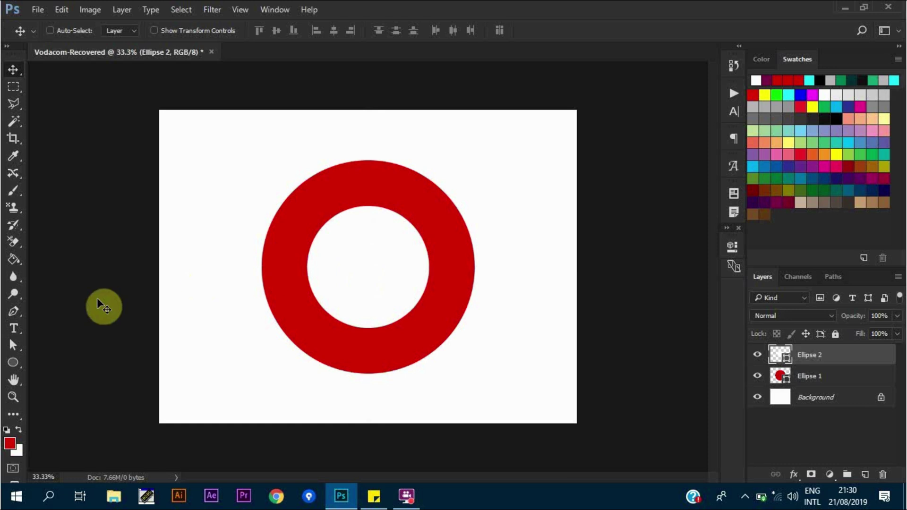
Show the rulers and place a vertical and a horizontal guide through the centre of the circles.
key(ctrl+r)
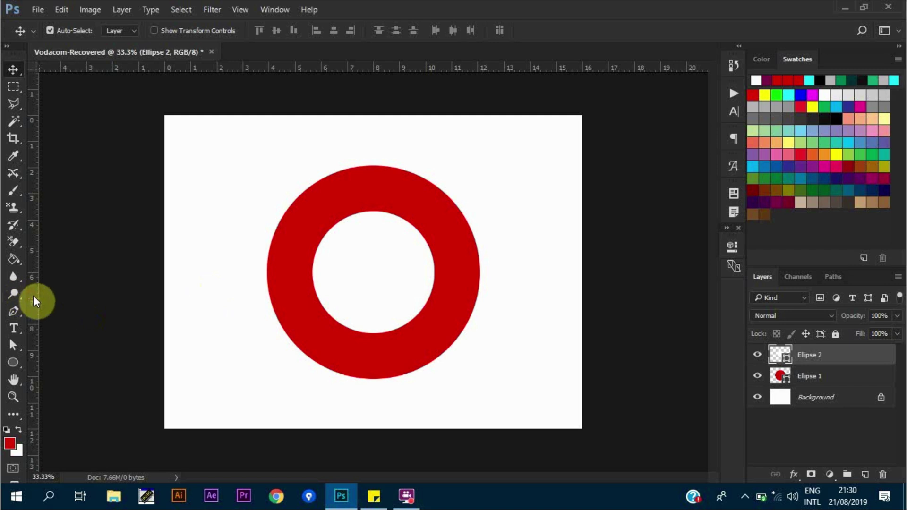
drag(33, 296, 376, 298)
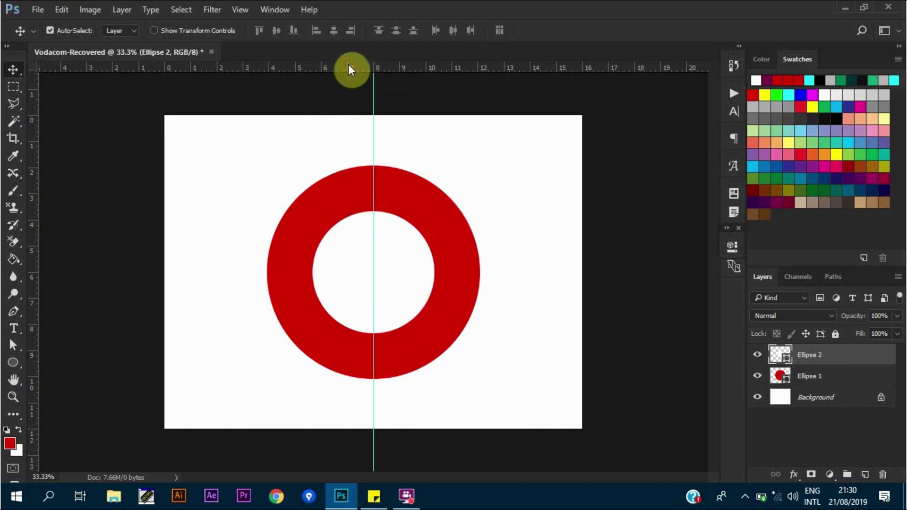
drag(350, 69, 369, 270)
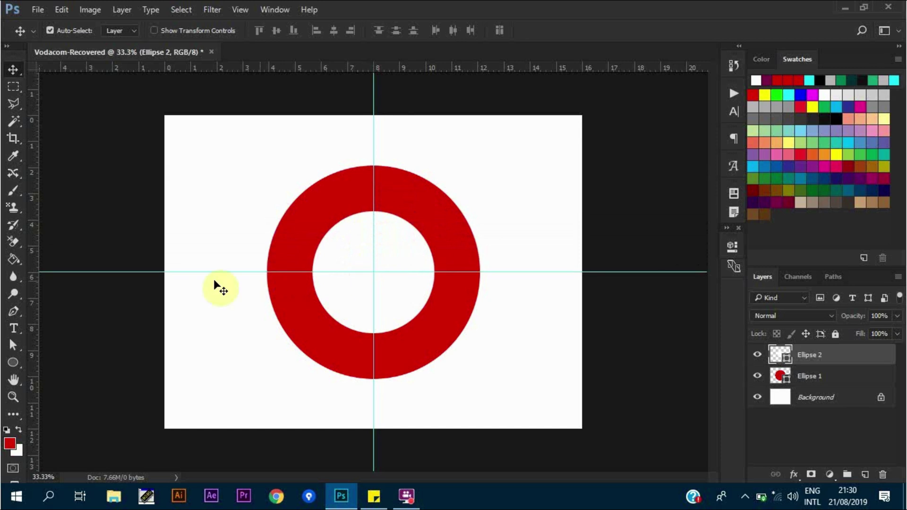
On a new layer, draw a closed three-point Pen shape spanning the inner circle's lower sides and the ring's top, with a curved left side.
click(15, 308)
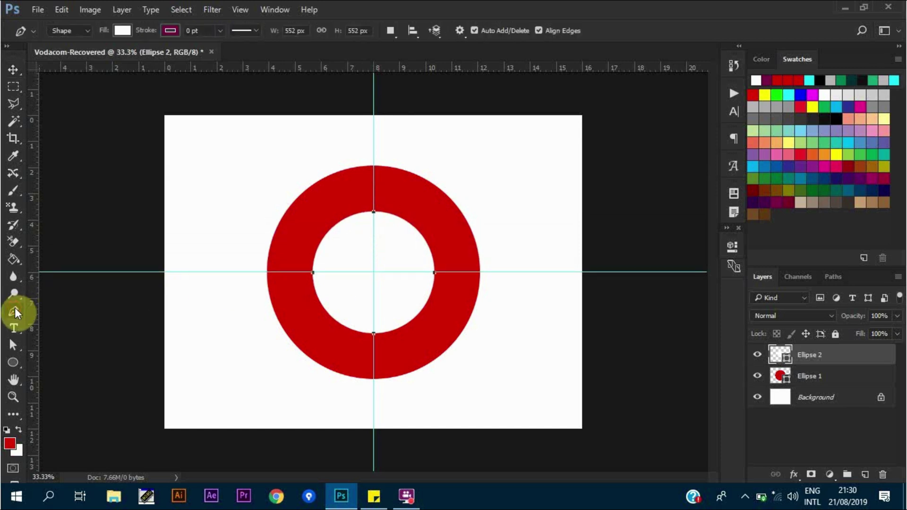
click(866, 475)
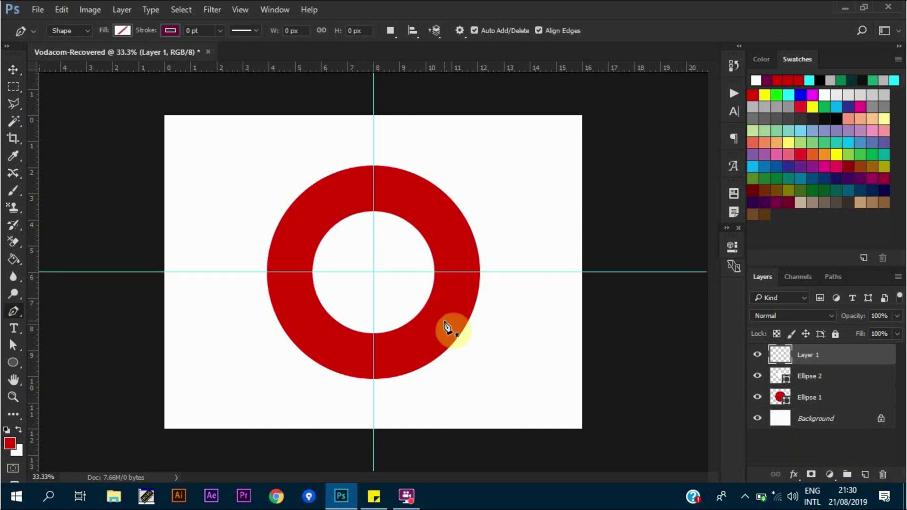
click(318, 298)
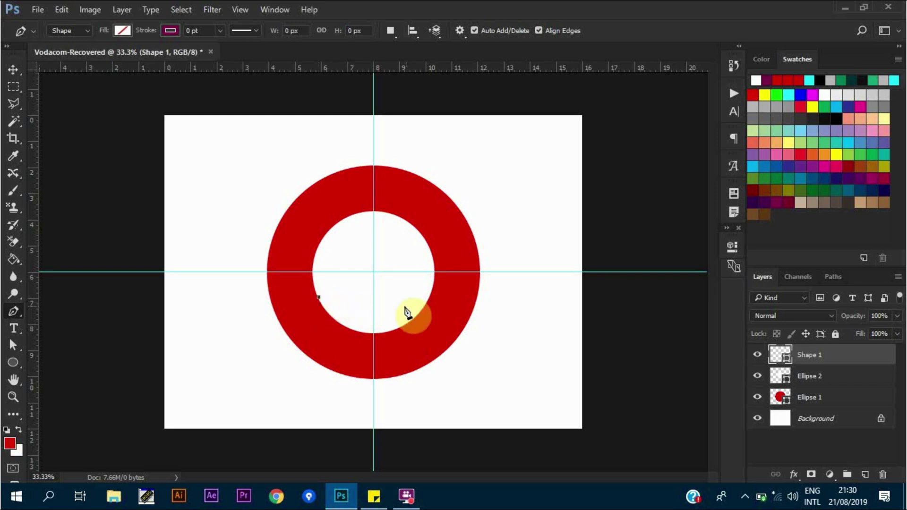
click(428, 297)
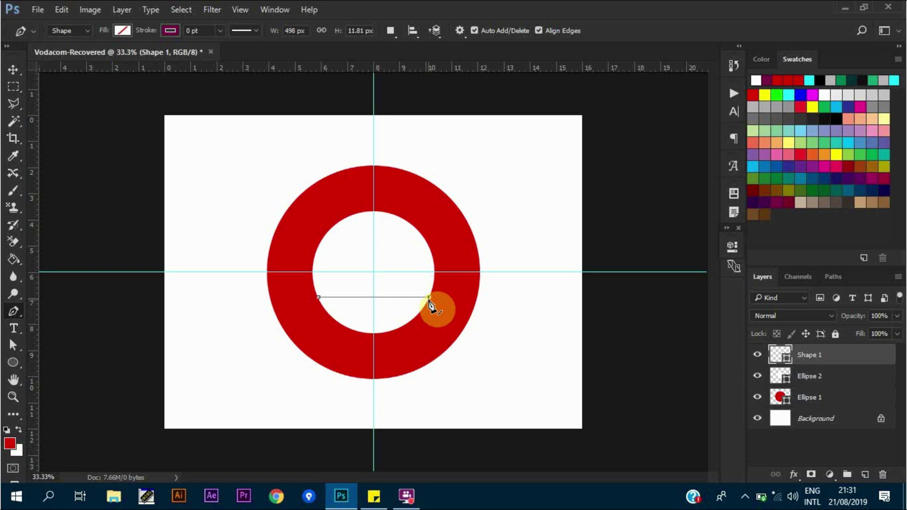
click(374, 168)
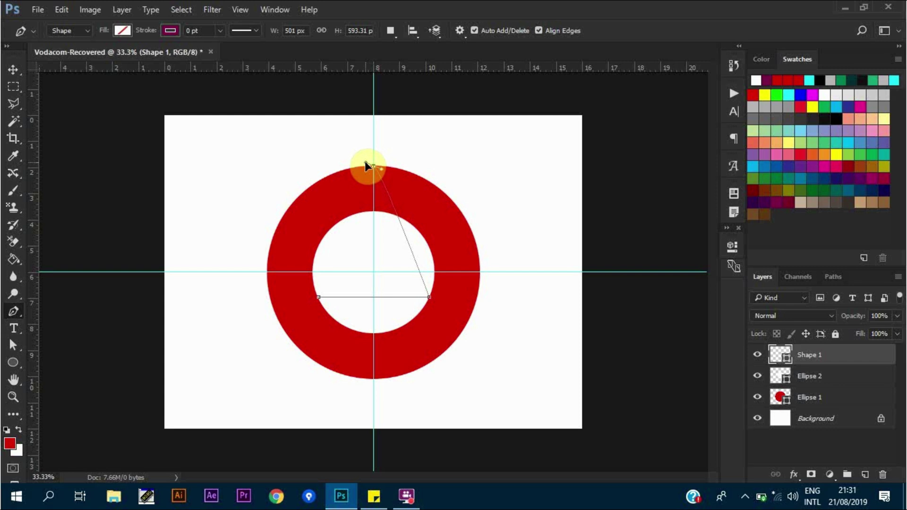
click(365, 162)
drag(368, 168, 377, 175)
click(375, 167)
click(319, 298)
drag(319, 298, 344, 340)
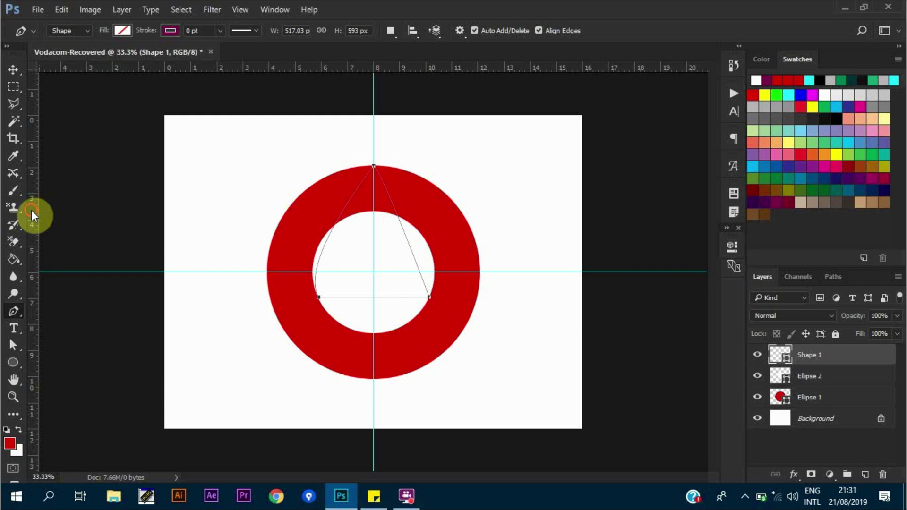
Add a vertical guide at about 9.7 cm and move the Pen shape's top anchor to where it crosses the ring's upper outer edge.
drag(31, 210, 415, 240)
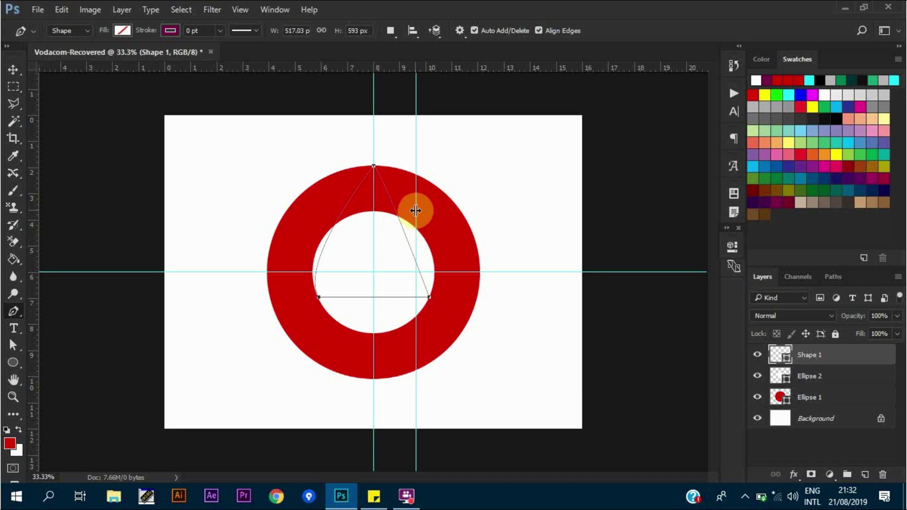
drag(416, 211, 418, 211)
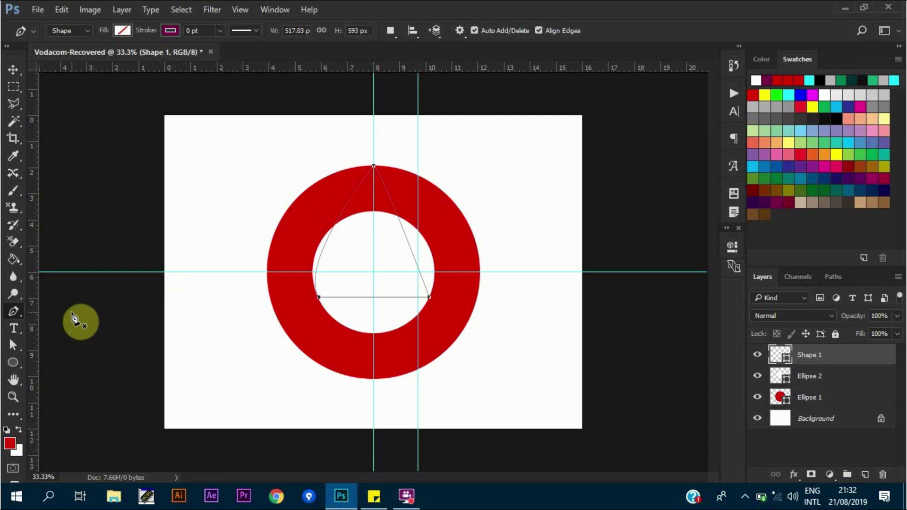
click(11, 347)
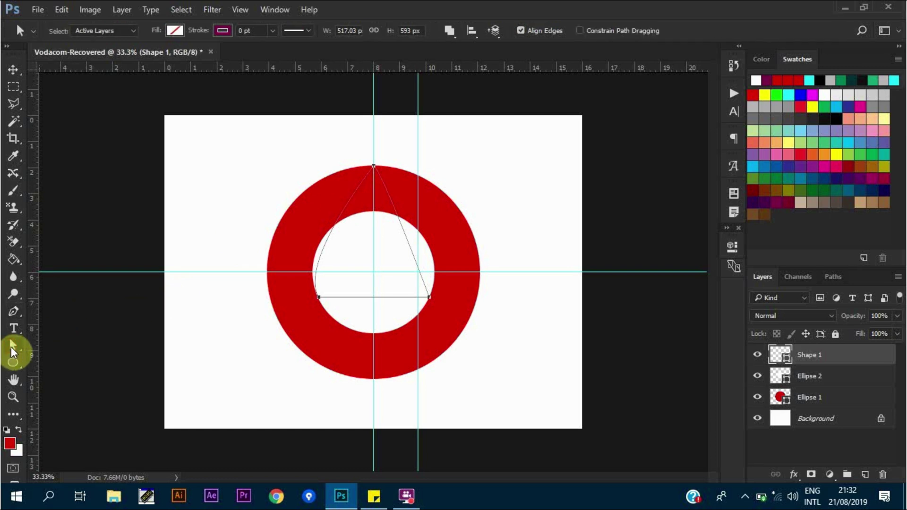
drag(11, 347, 52, 354)
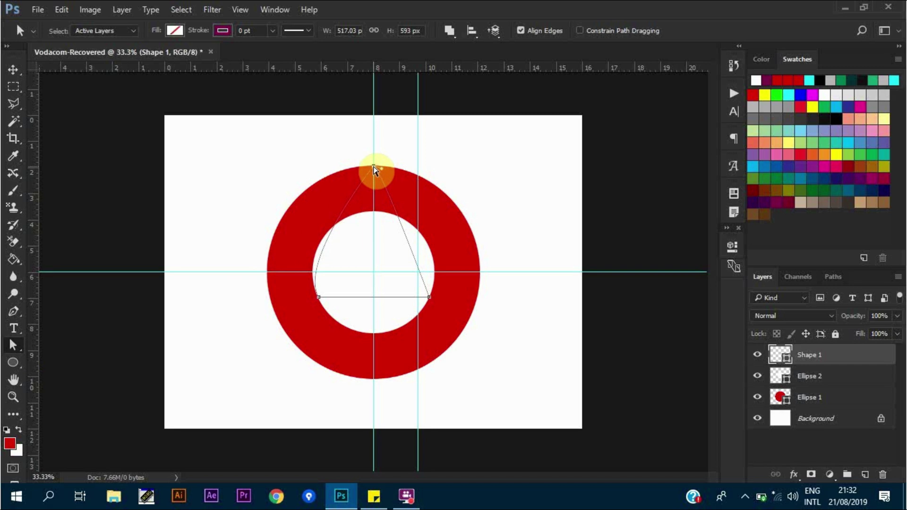
drag(375, 170, 418, 178)
Adjust the Pen shape's curve handles so both sides sweep into a curved tail inside the ring, and fill the shape white.
click(309, 252)
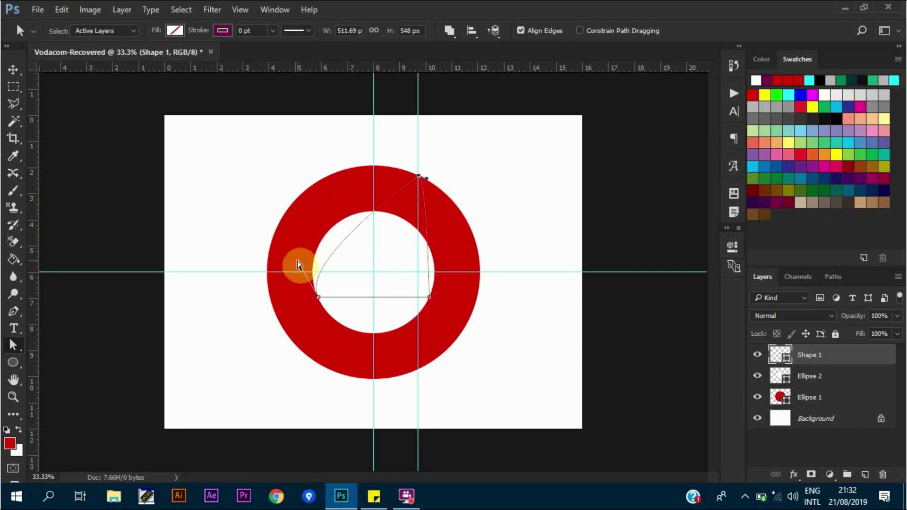
drag(296, 256, 276, 207)
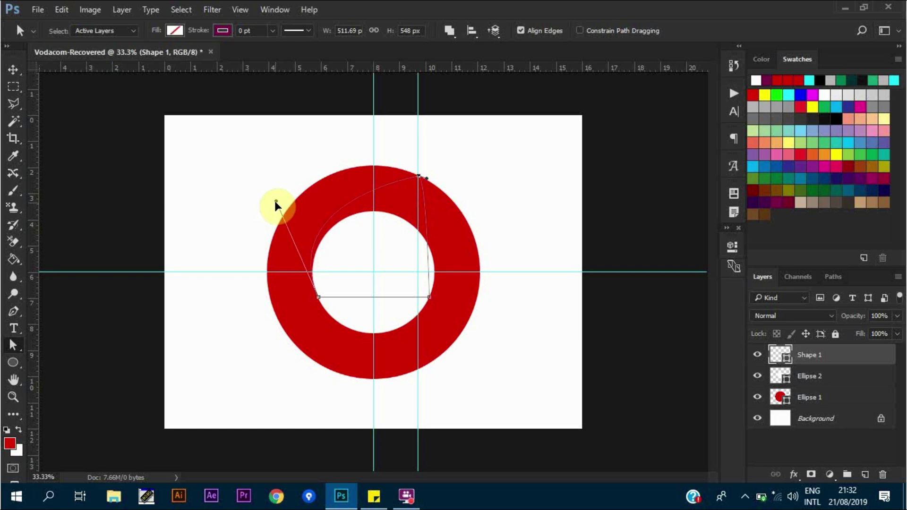
drag(275, 201, 278, 200)
drag(278, 199, 275, 195)
drag(427, 179, 347, 215)
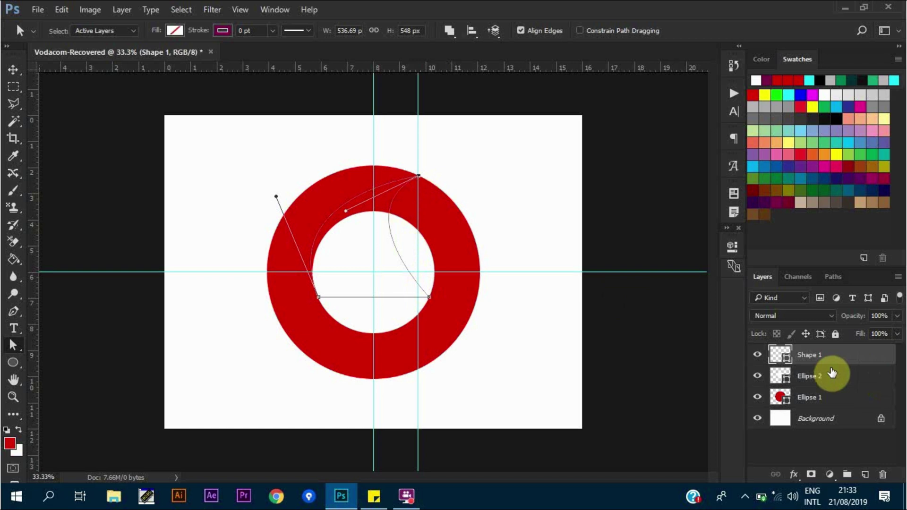
click(169, 32)
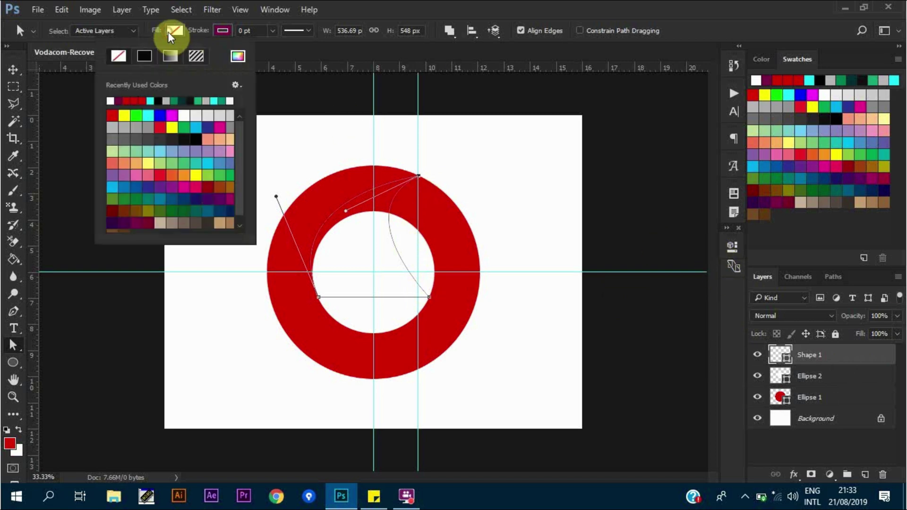
click(113, 99)
Remove the guides from the canvas.
key(v)
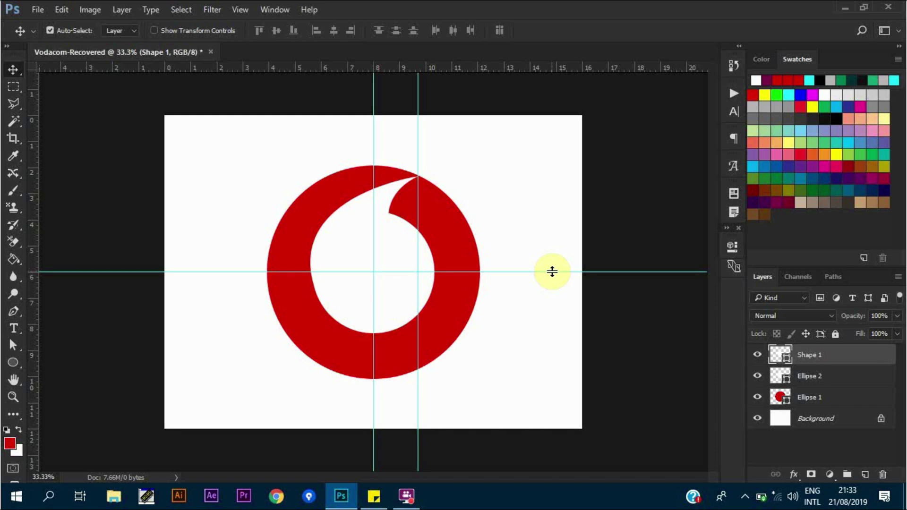
drag(552, 272, 512, 7)
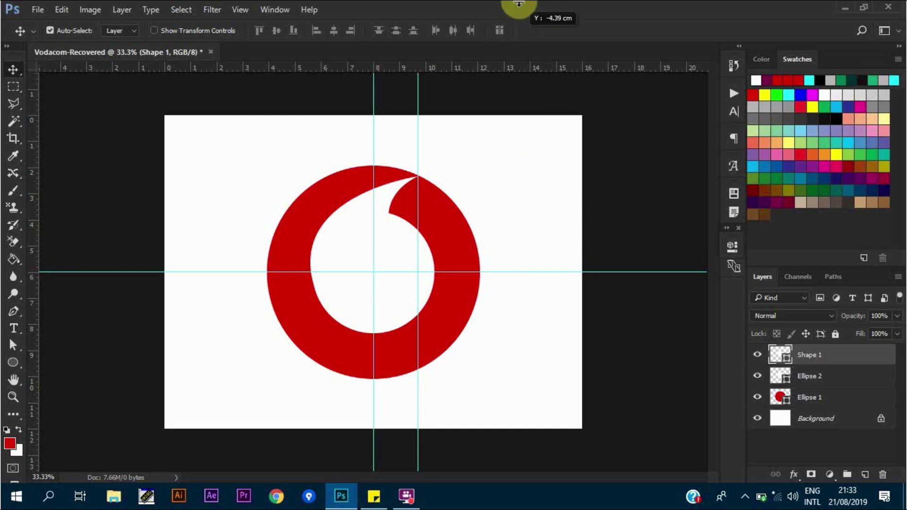
drag(417, 116, 19, 142)
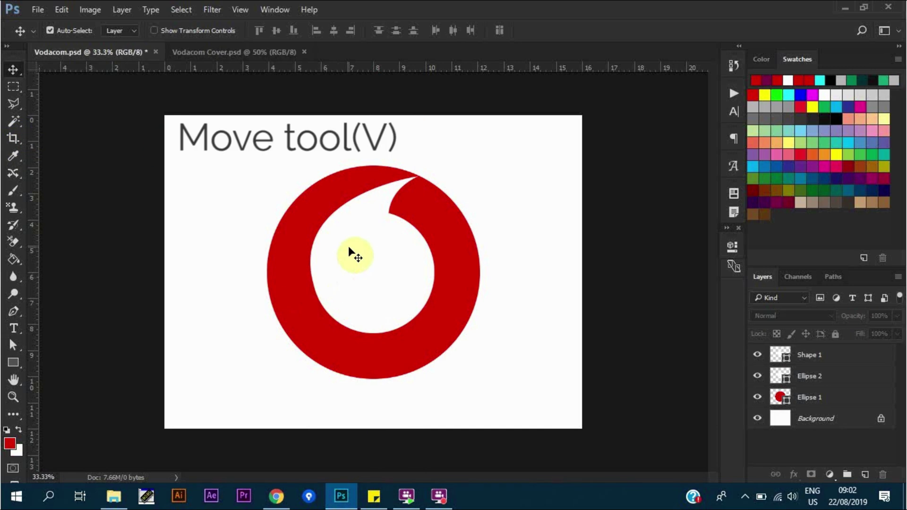
Rotate the white tail shape very slightly counter-clockwise with Free Transform.
key(a)
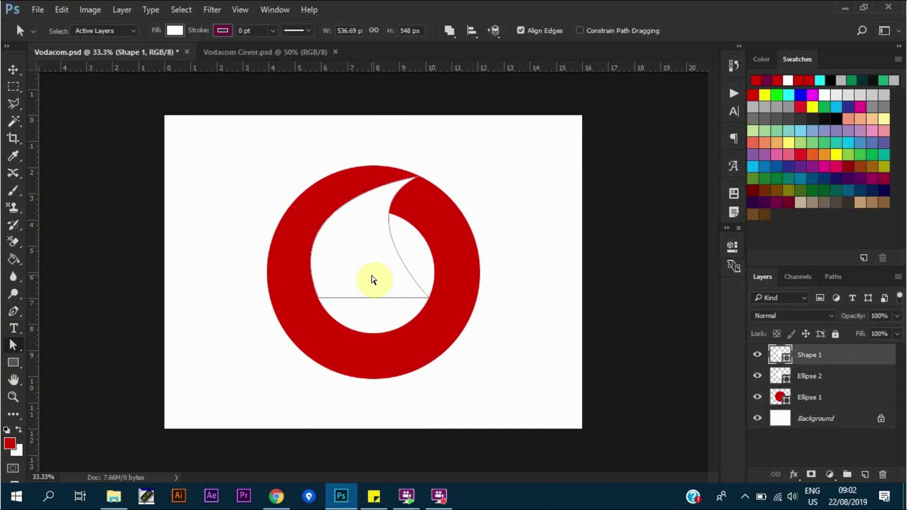
key(v)
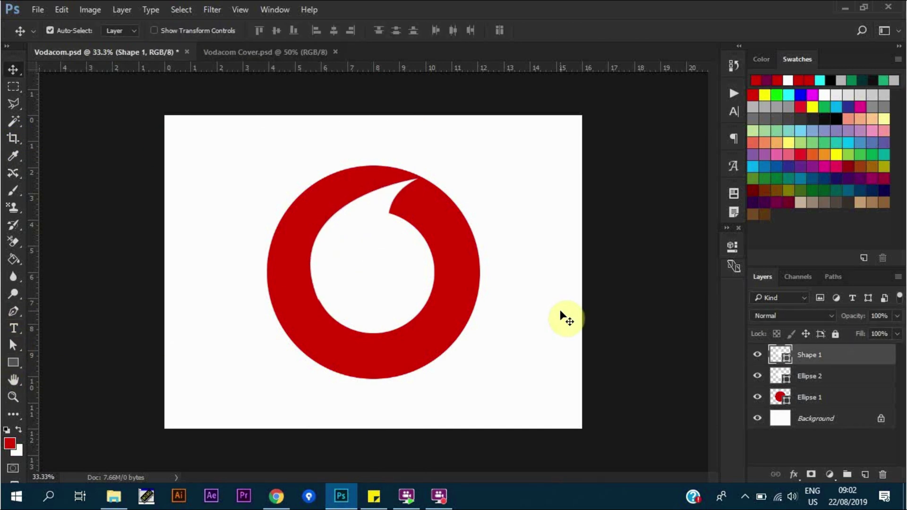
key(ctrl+t)
drag(433, 162, 431, 162)
click(573, 30)
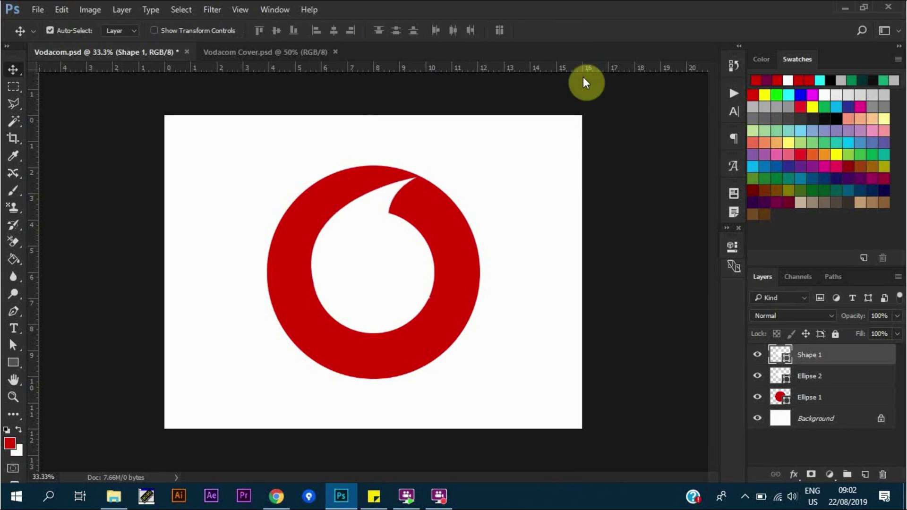
Nudge the white tail shape slightly right and down, and adjust its lower anchor points so its corners blend into the inner circle's edge.
key(Right)
key(Down)
key(Down)
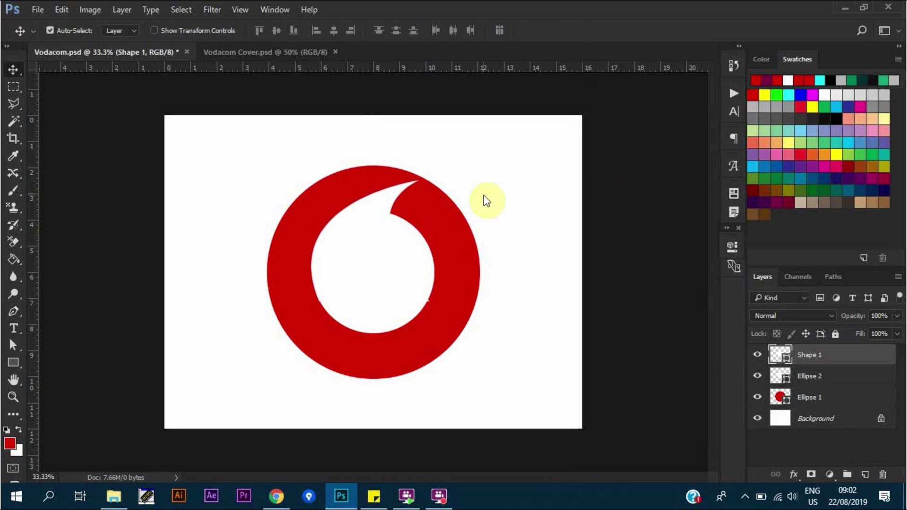
key(a)
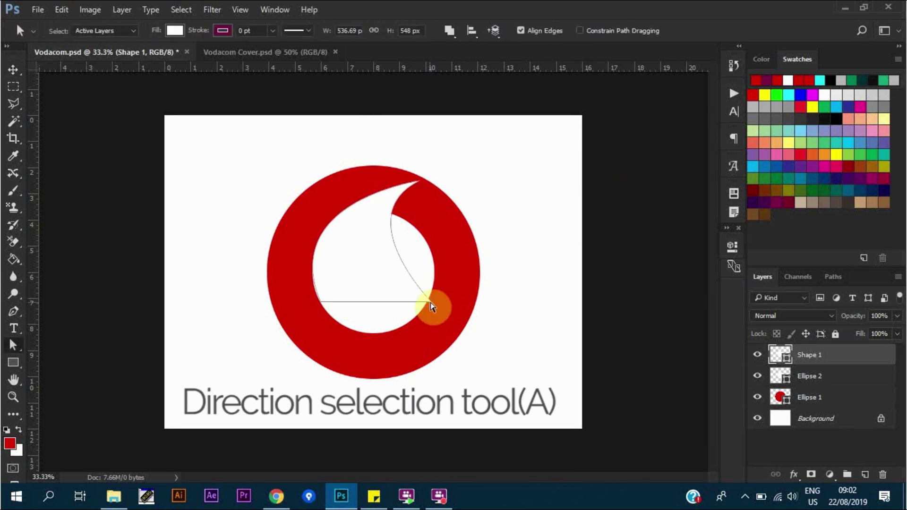
key(v)
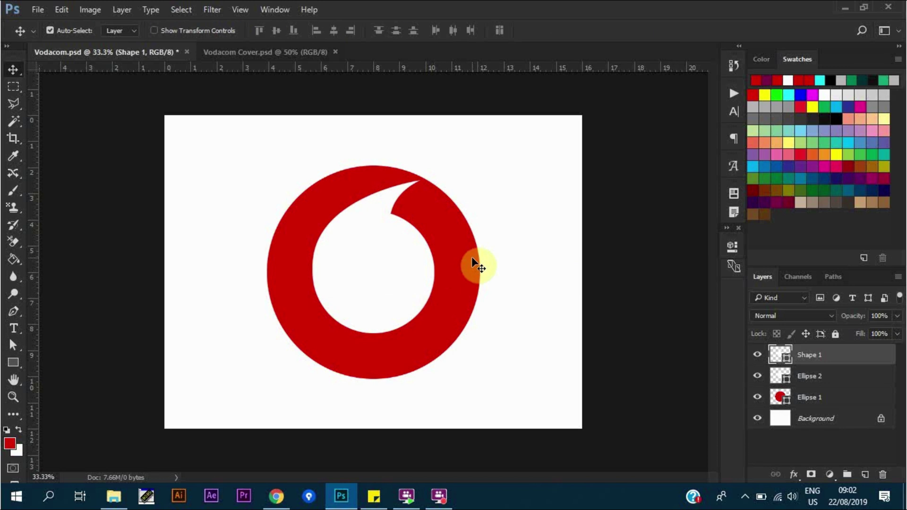
Scale the red circle down slightly from its upper-right corner with Free Transform so its outer edge meets the tail's tip.
click(475, 265)
key(ctrl+t)
drag(477, 166, 475, 170)
click(588, 30)
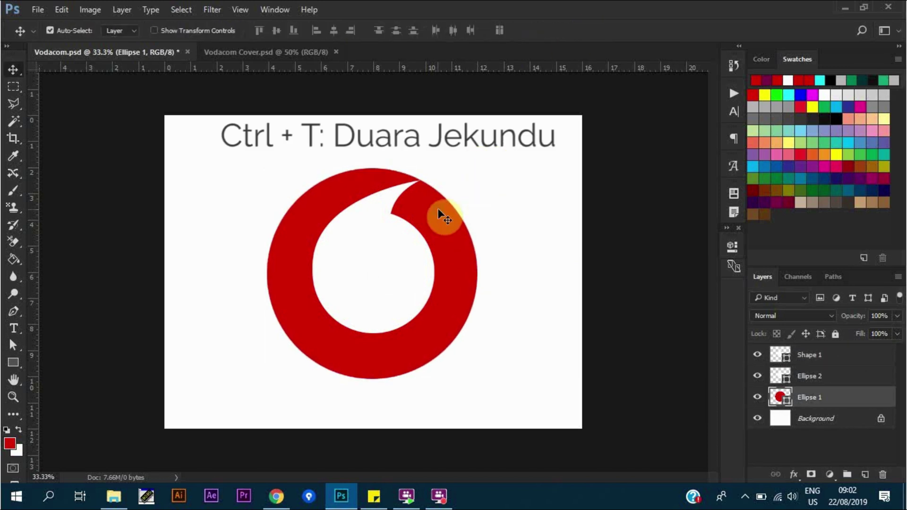
mouse_move(439, 209)
mouse_down()
mouse_move(439, 199)
mouse_move(427, 207)
mouse_move(440, 211)
mouse_up()
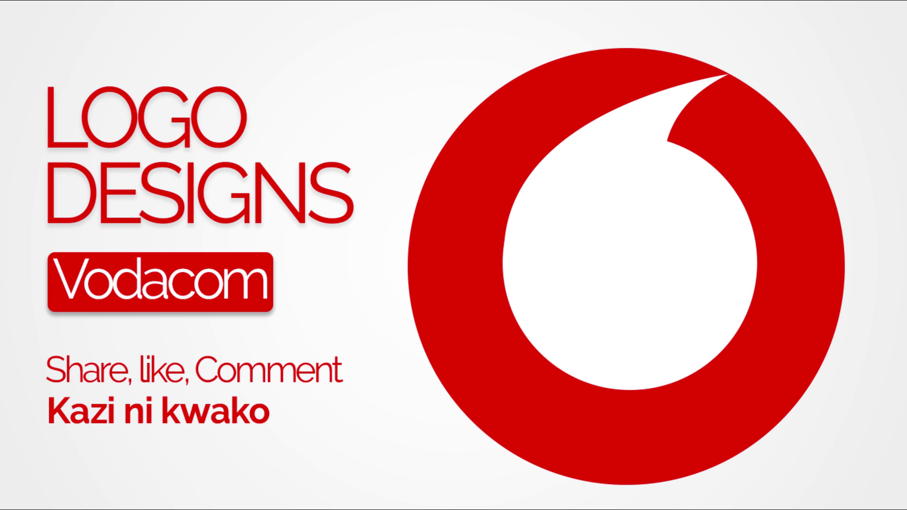